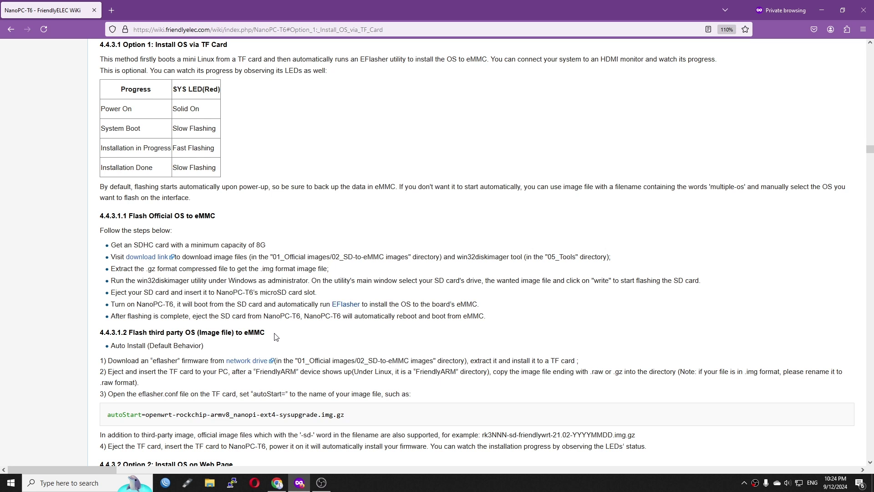
Open the official image download link from the wiki's 4.4.3.1.2 section in a new tab
left_click_drag(273, 335, 100, 337)
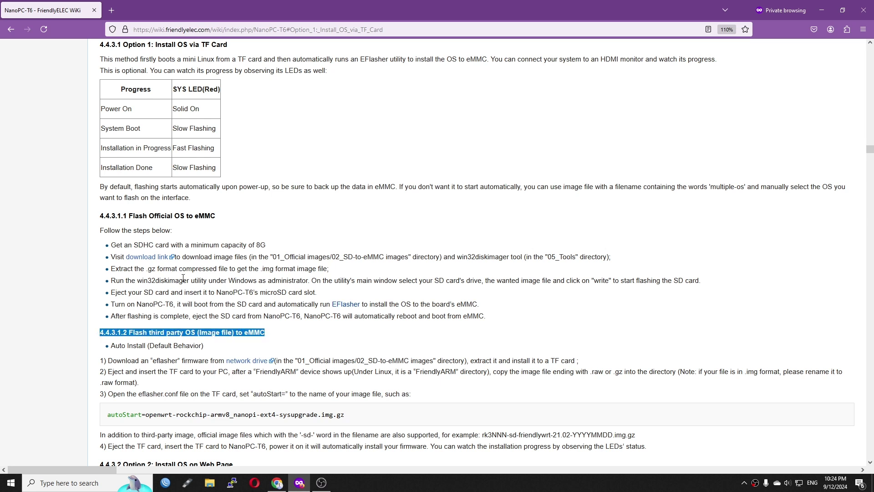
left_click(272, 239)
middle_click(159, 257)
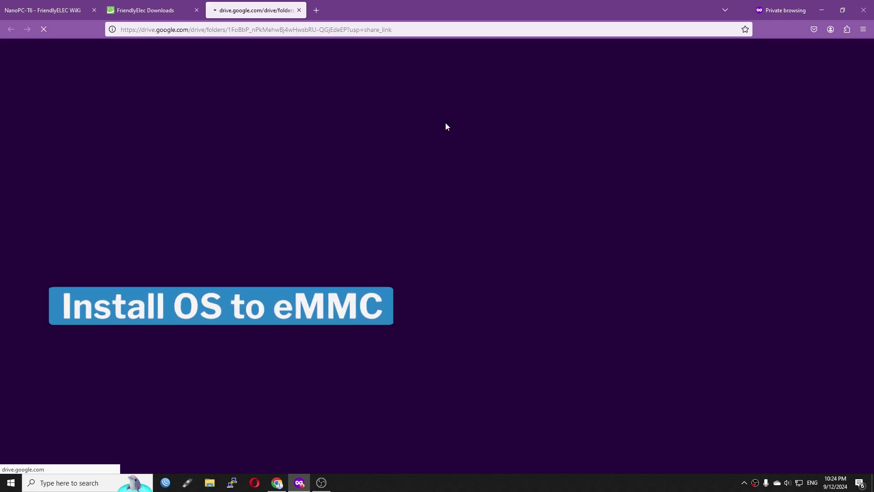
Close the extra Downloads tab and open the 02_SD-to-eMMC images folder in Google Drive
left_click(196, 10)
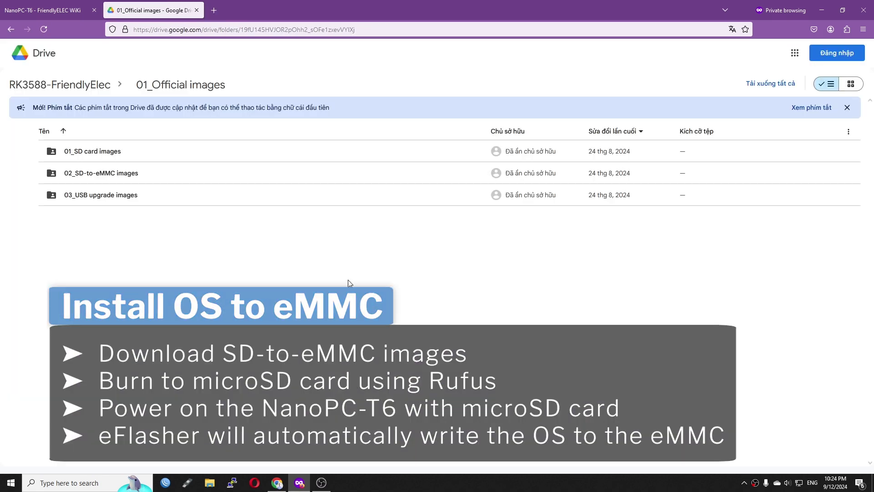
double_click(113, 178)
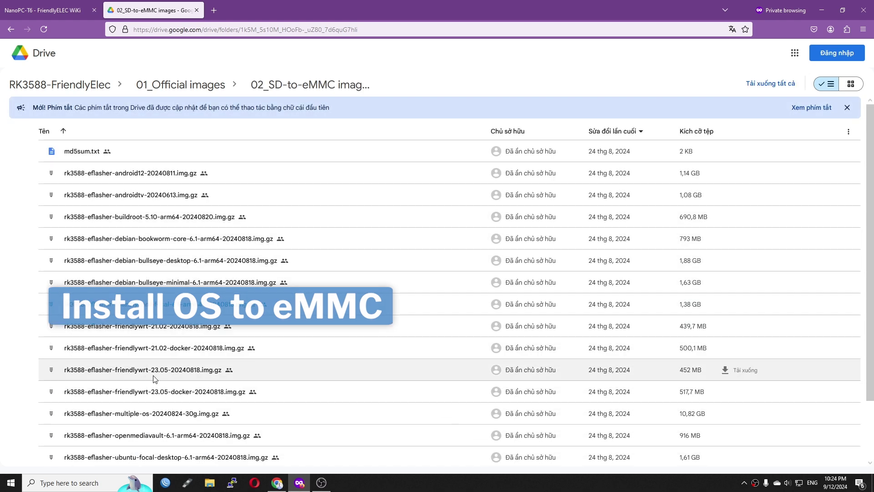
Download the friendlywrt-23.05 eflasher image and write it to the 32 GB drive in Rufus
double_click(308, 367)
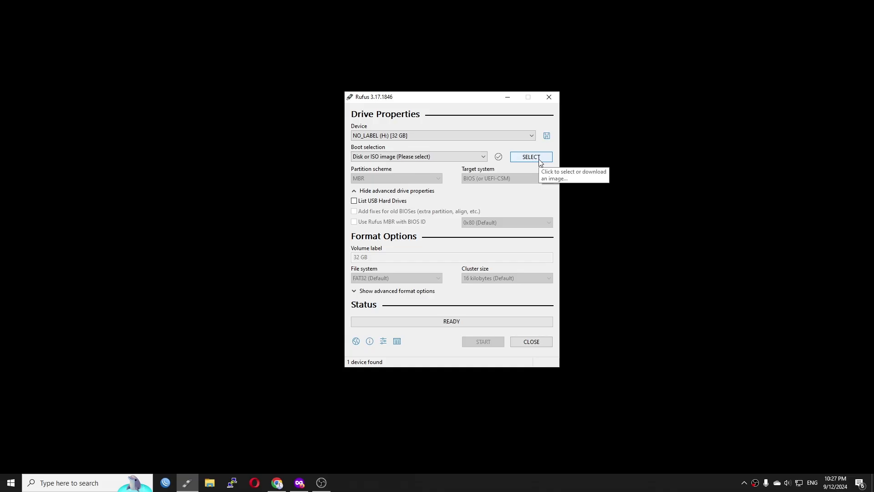
left_click(531, 157)
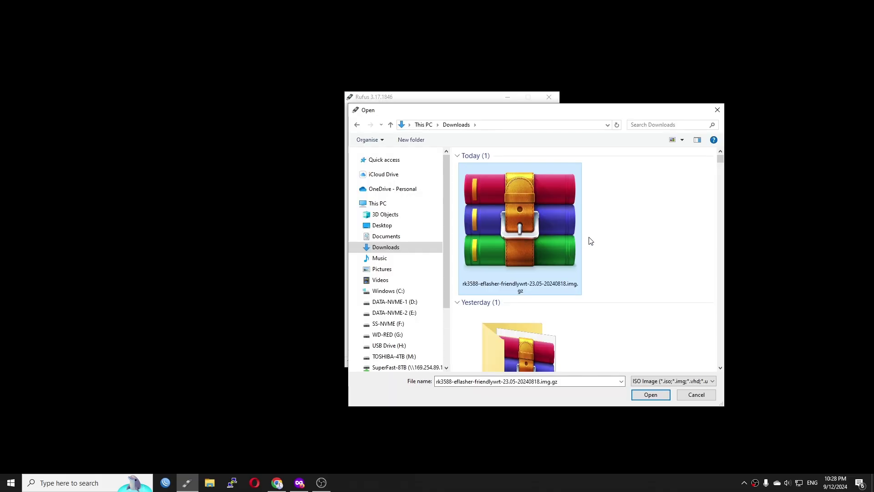
double_click(535, 229)
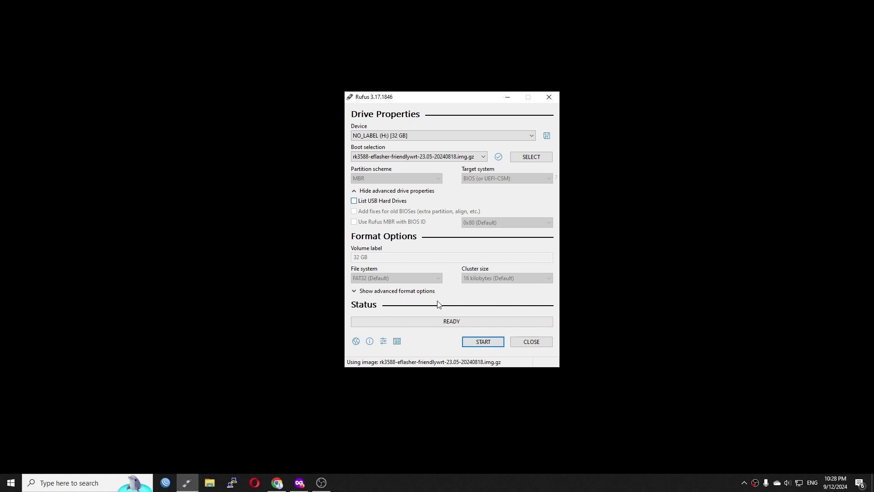
left_click(483, 341)
left_click(468, 275)
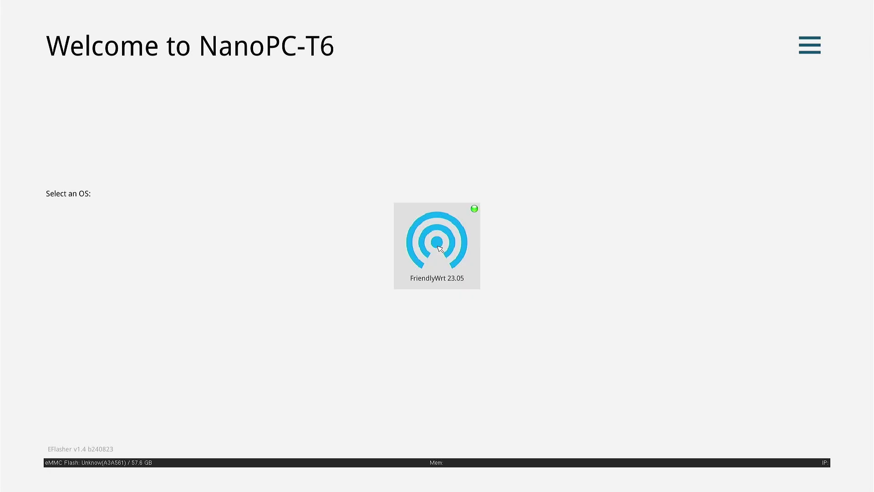
Choose FriendlyWrt 23.05 in EFlasher to install it onto the NanoPC-T6 eMMC
left_click(440, 249)
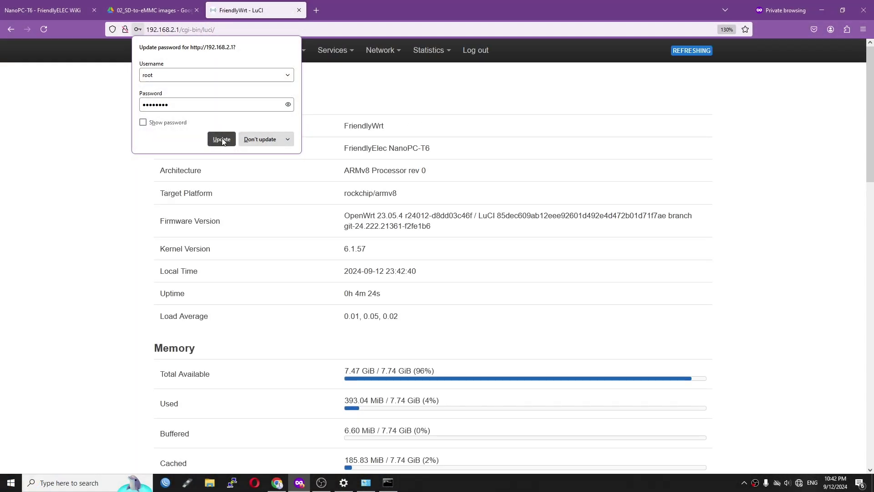
Decline saving the router password, then review system, memory, storage and network status
left_click(253, 141)
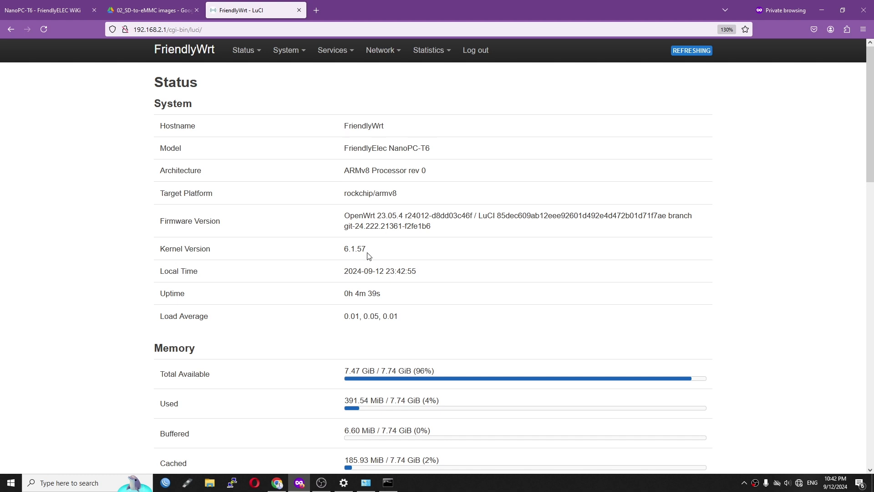
left_click_drag(374, 251, 337, 252)
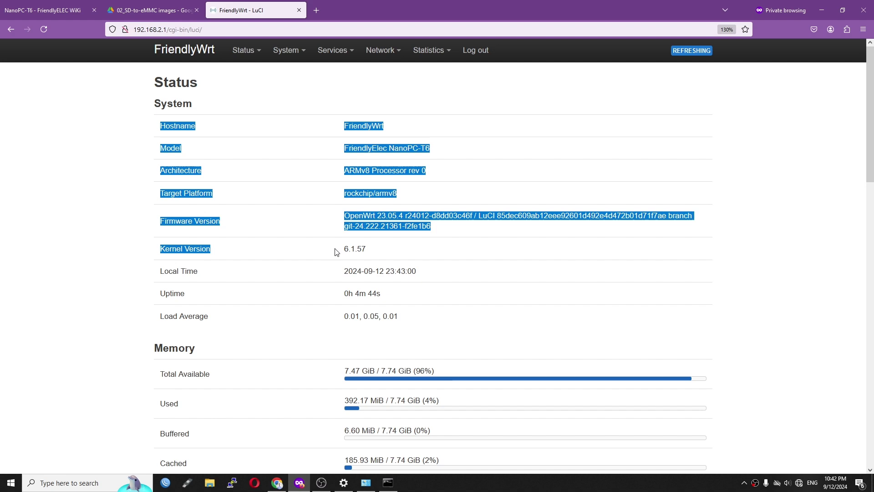
left_click(366, 248)
scroll(408, 246, "down", 4)
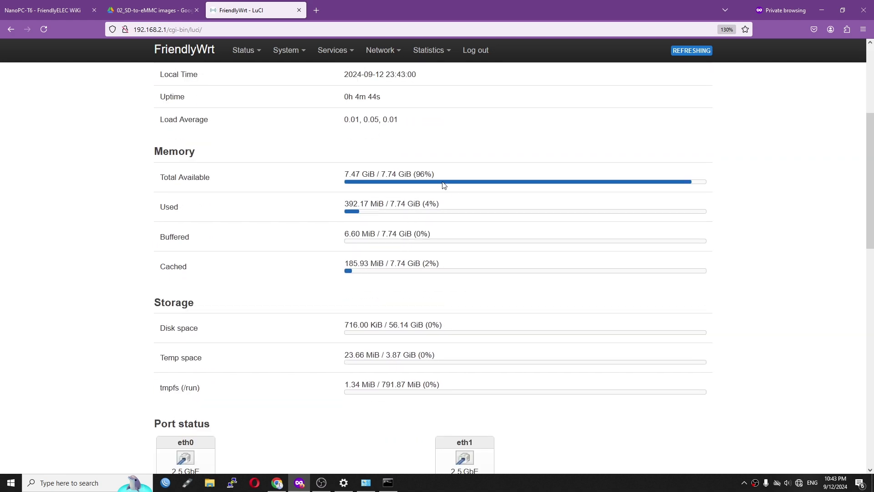
scroll(375, 242, "down", 5)
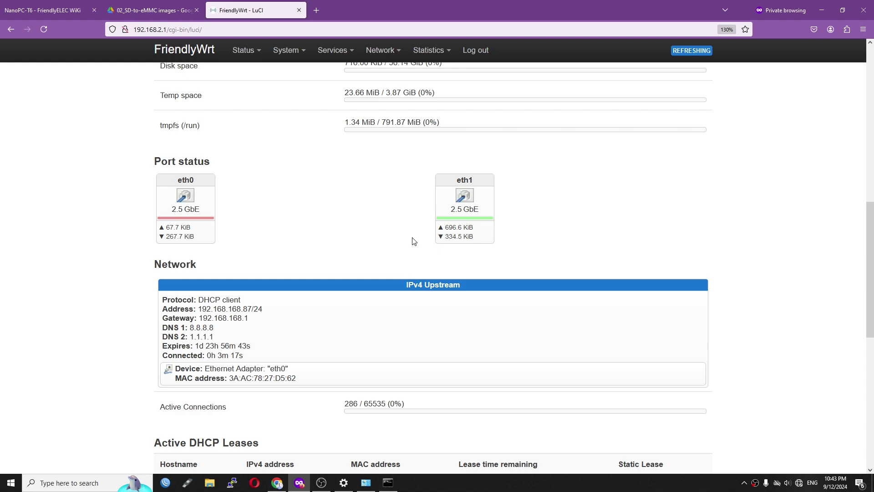
scroll(466, 211, "down", 3)
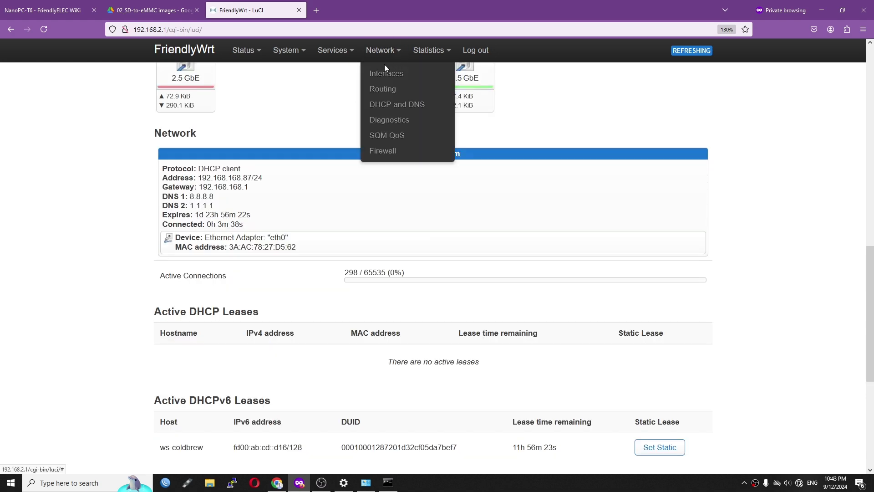
Go to Network > Interfaces to view the lan, wan and wan6 interfaces
left_click(395, 70)
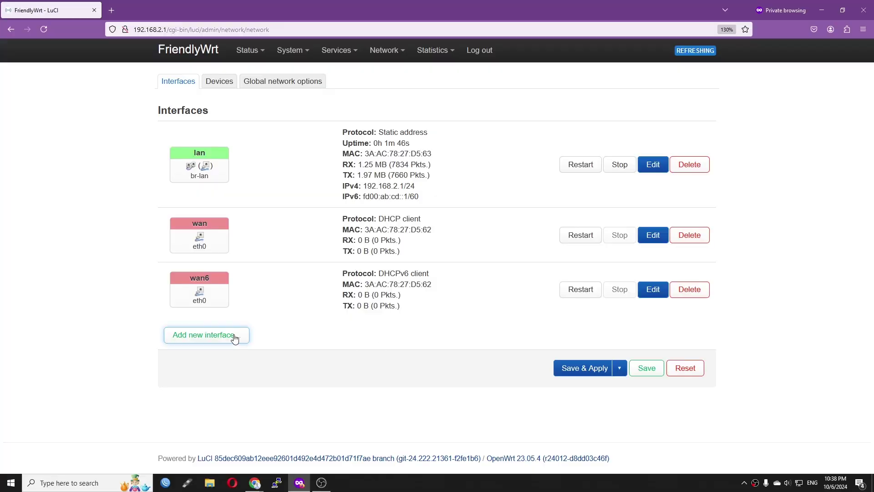
Create a new interface named 4g with DHCP client protocol on device usb0
left_click(235, 338)
left_click(357, 104)
type("4g")
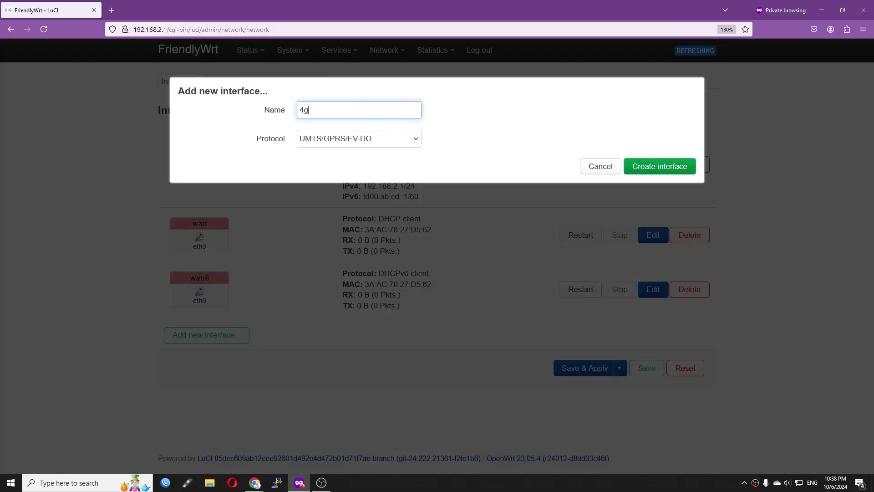
left_click(344, 142)
left_click(349, 172)
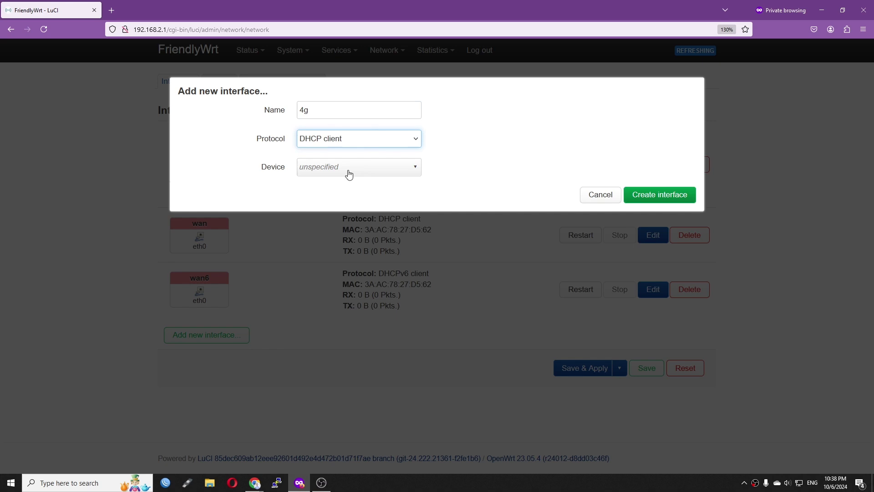
left_click(346, 167)
left_click(355, 275)
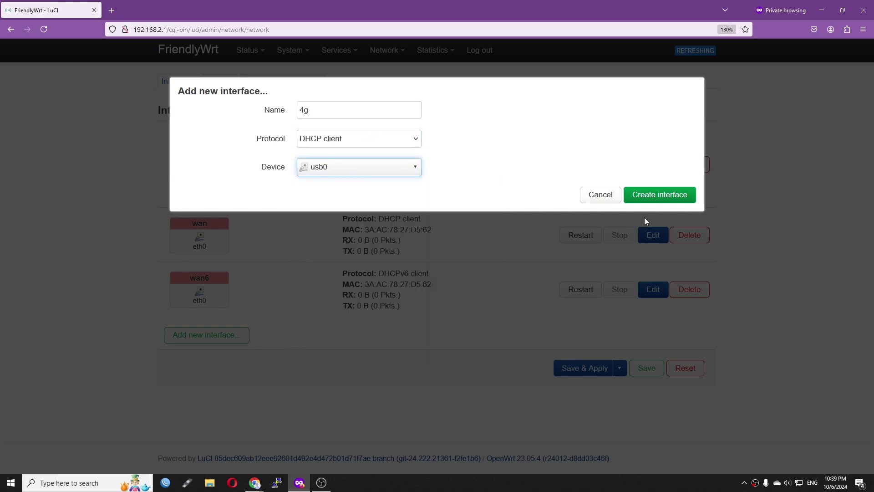
left_click(655, 200)
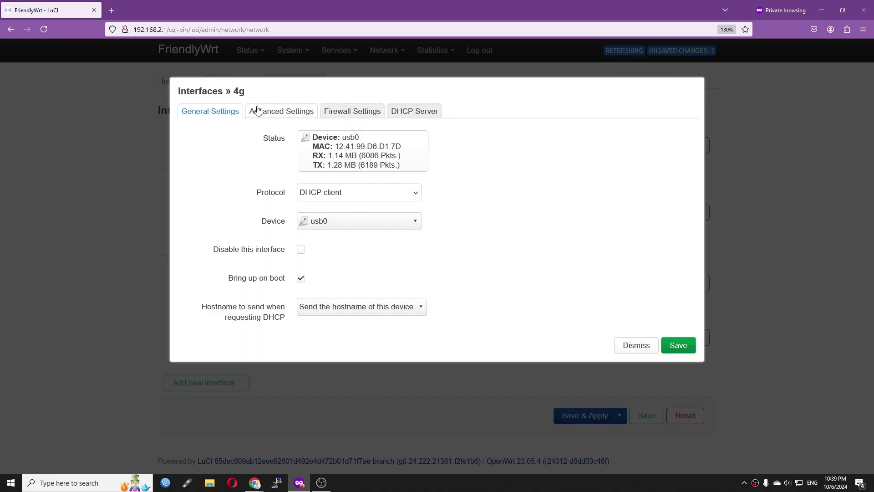
Assign 4g to the wan firewall zone, save it, and apply the network changes
left_click(357, 113)
left_click(346, 141)
left_click(352, 201)
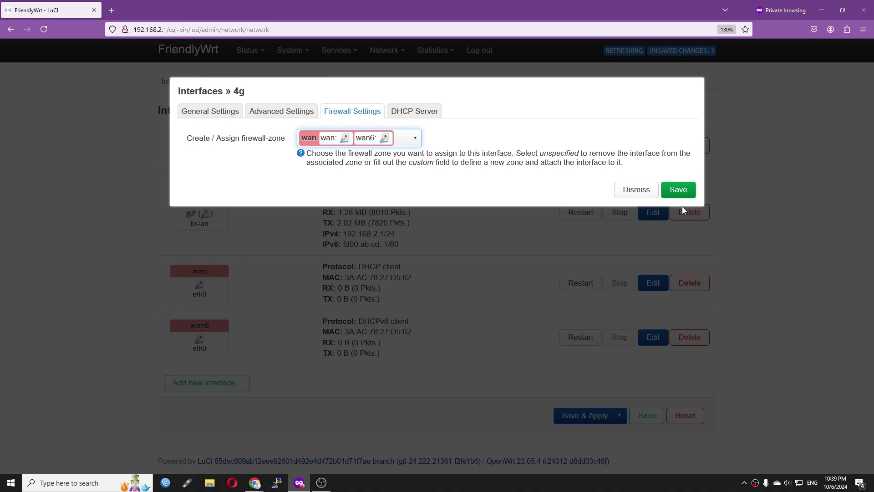
left_click(682, 191)
left_click(584, 416)
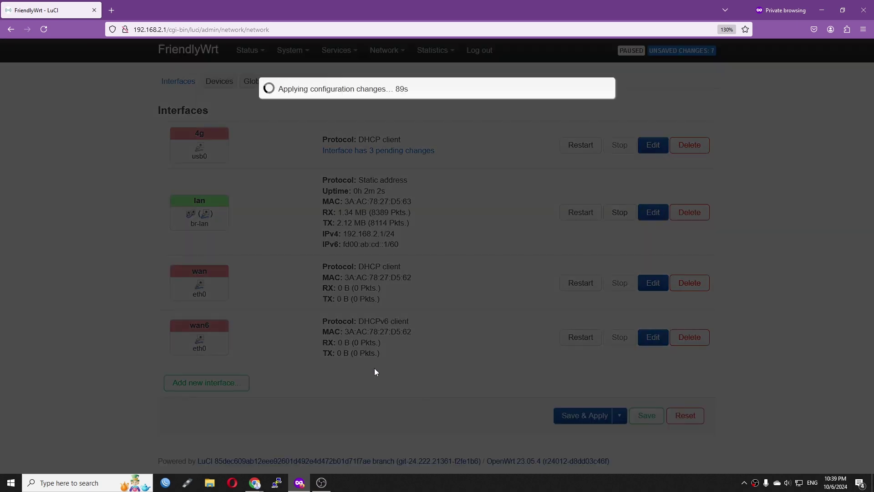
left_click(4, 486)
Ping 1.1.1.1 from Command Prompt, then start a Speedtest over the 4g link
type("cmd")
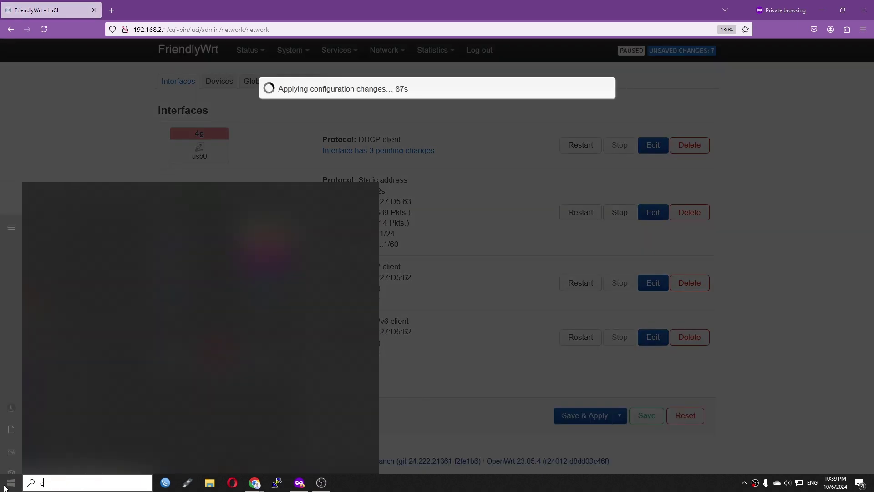
key("Return")
type("ping 1.")
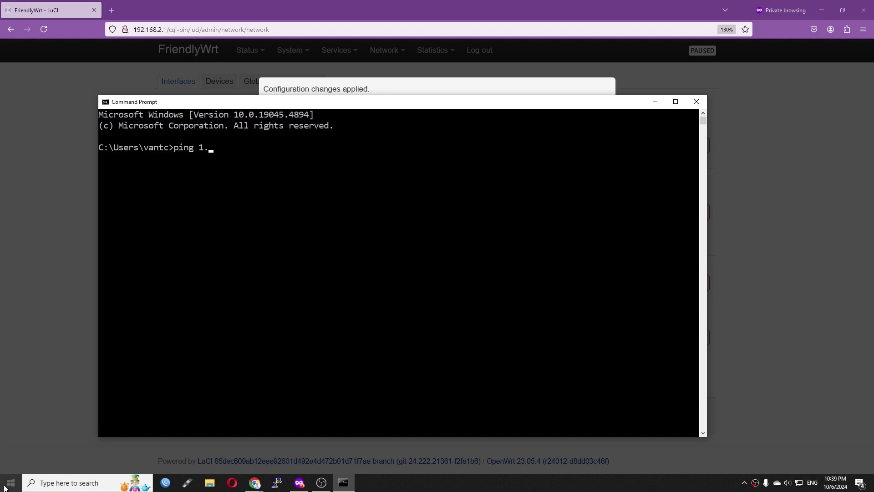
type("1.1.1.")
key("Return")
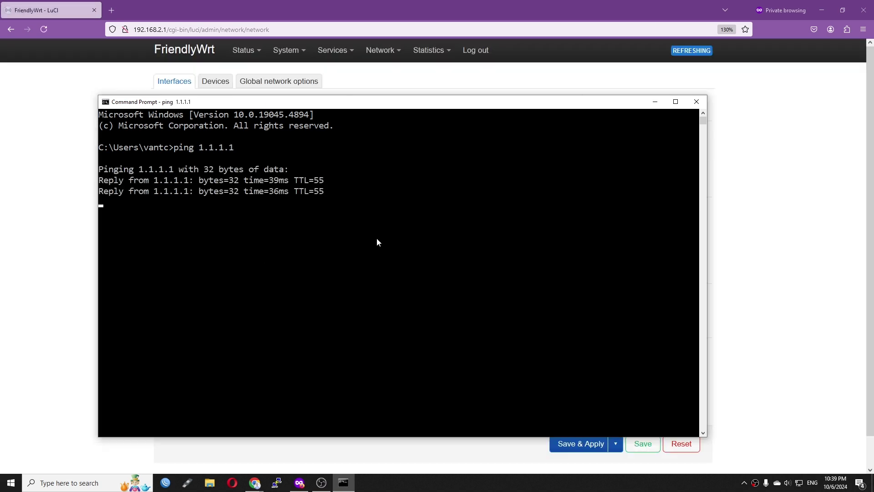
left_click(43, 246)
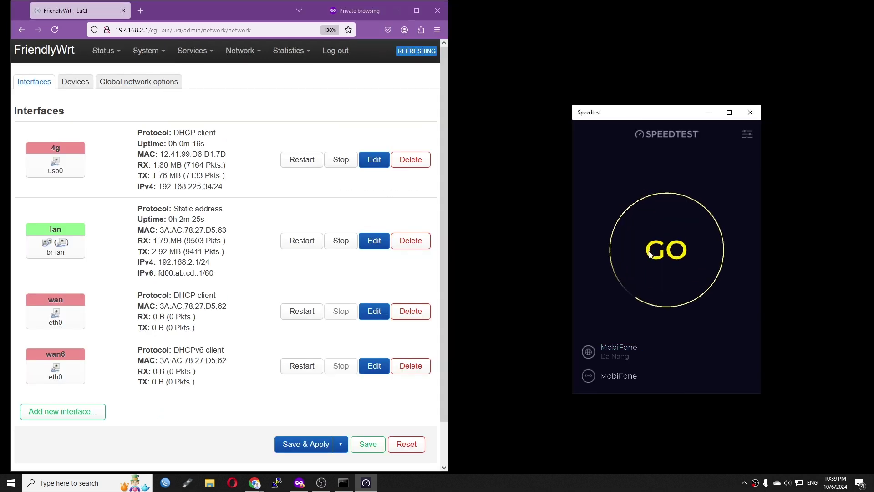
left_click(664, 249)
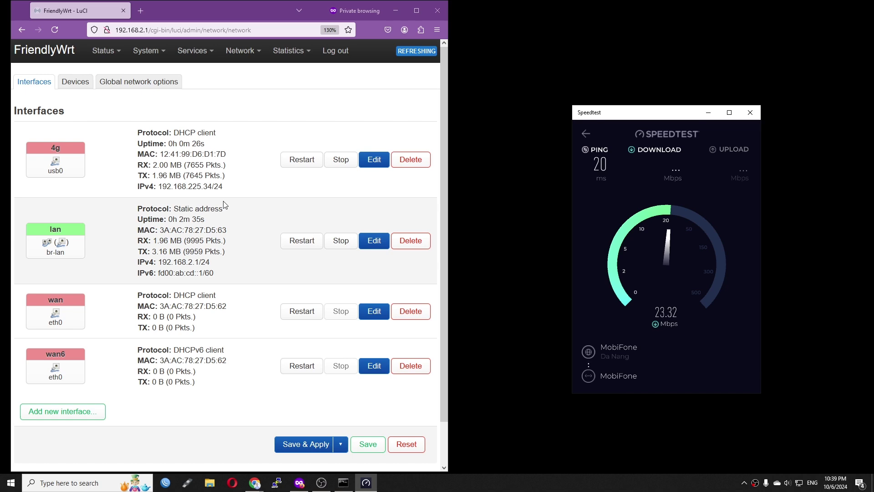
Check the 4g interface status in LuCI, then rerun Speedtest against the VNPT-NET server
left_click(72, 79)
left_click(34, 81)
left_click_drag(133, 132, 267, 159)
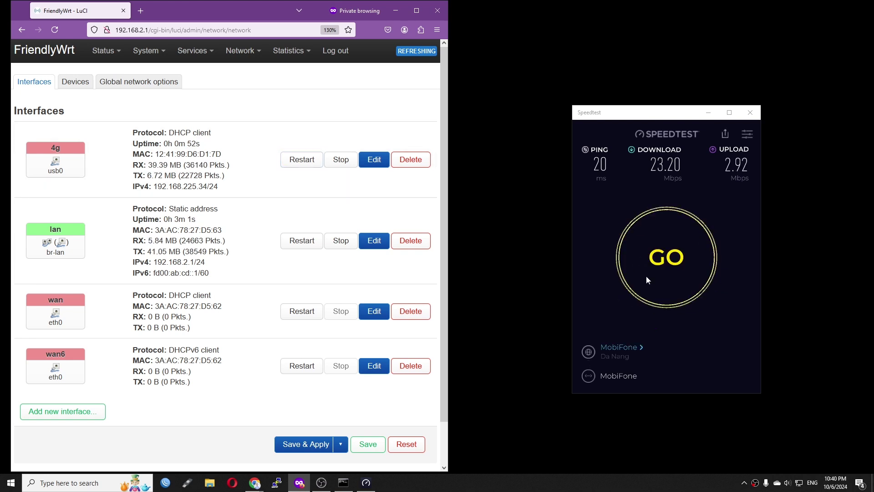
left_click(620, 347)
left_click(647, 291)
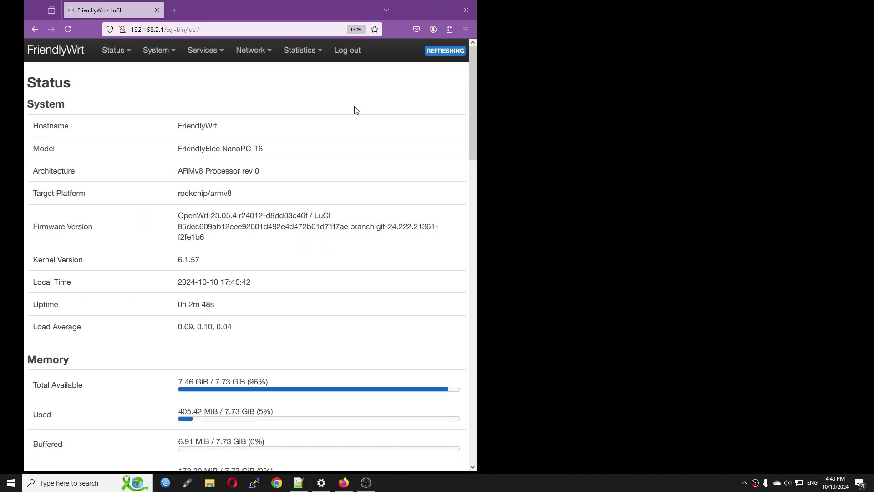
Maximize the browser and check the 2.5 GbE port speeds on the Status page
left_click(445, 10)
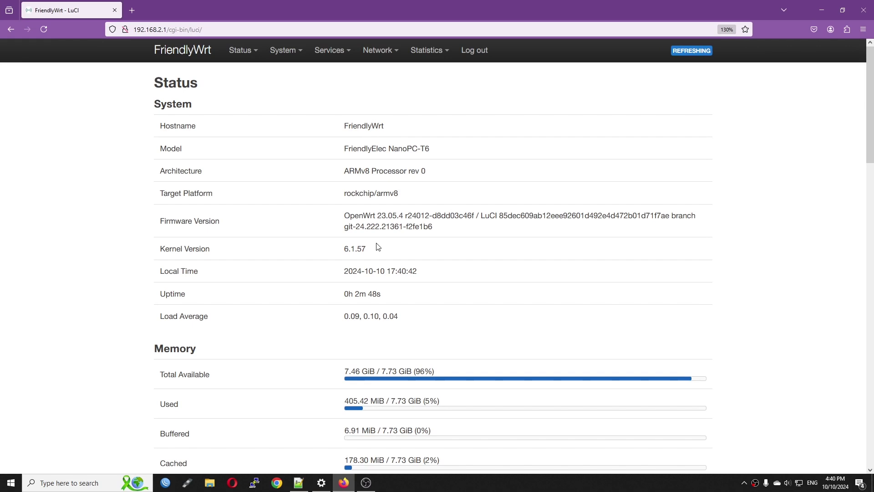
scroll(637, 270, "down", 10)
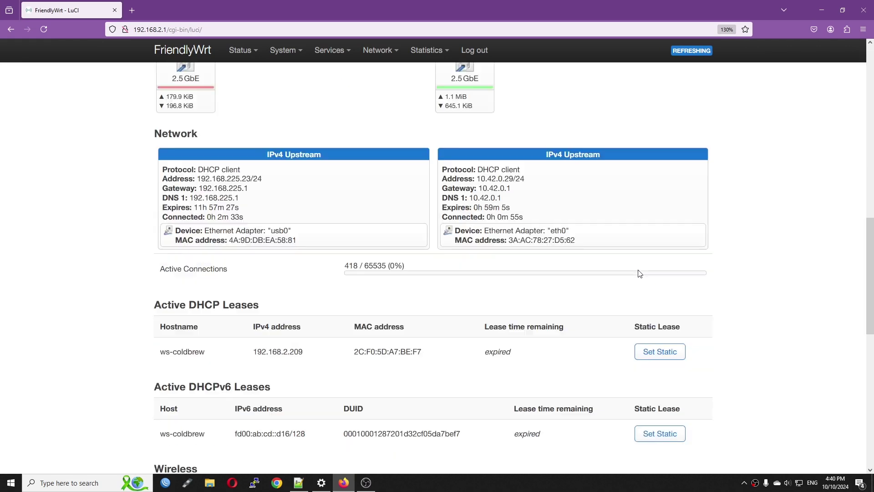
scroll(639, 272, "up", 4)
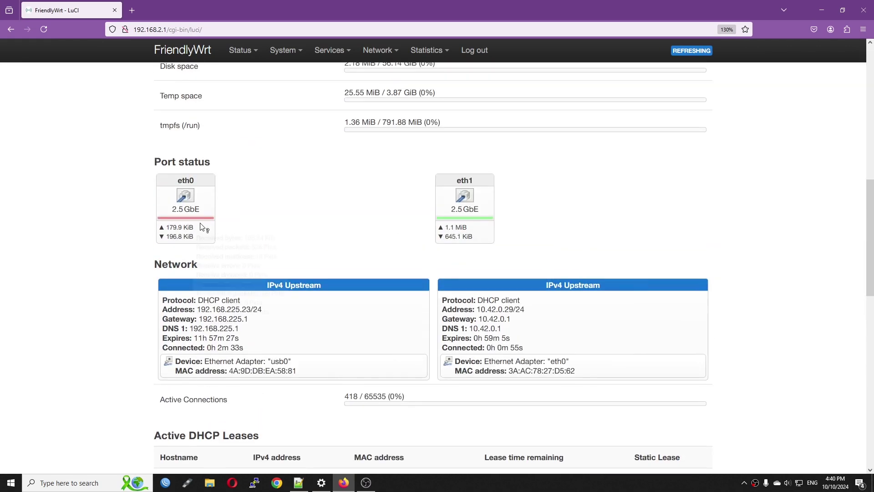
left_click_drag(207, 208, 175, 206)
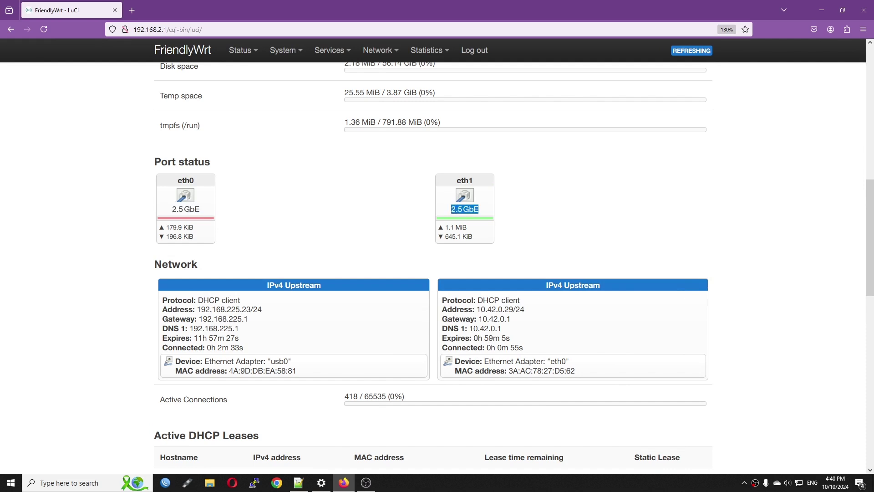
left_click(370, 196)
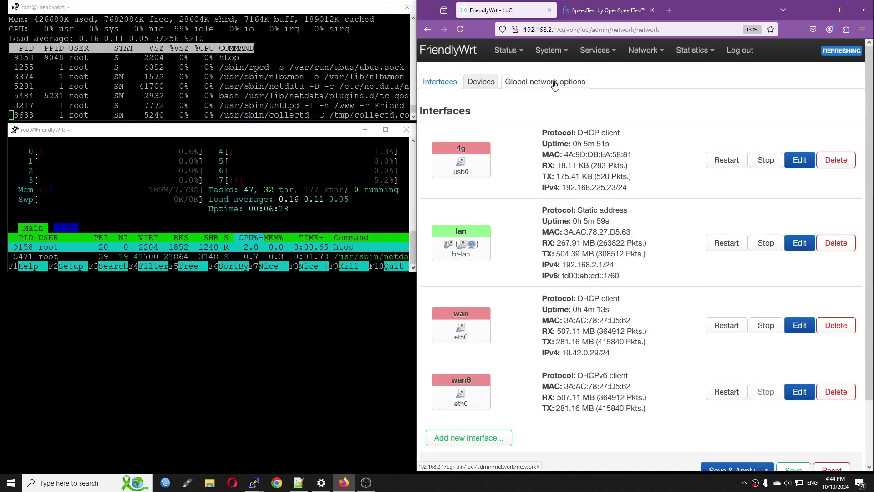
Enable Packet Steering in Global network options and save & apply
left_click(529, 82)
left_click(542, 194)
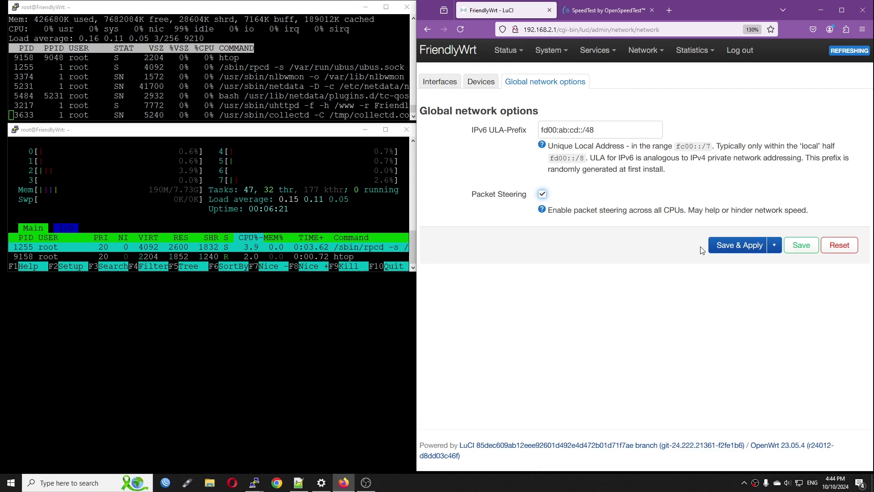
left_click(737, 245)
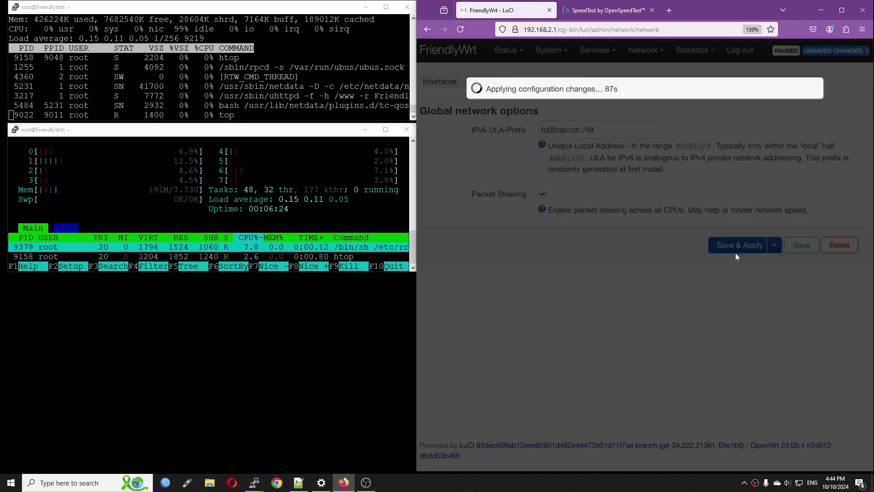
Open Network > Firewall and scroll down to the routing/NAT offloading options
mouse_move(650, 53)
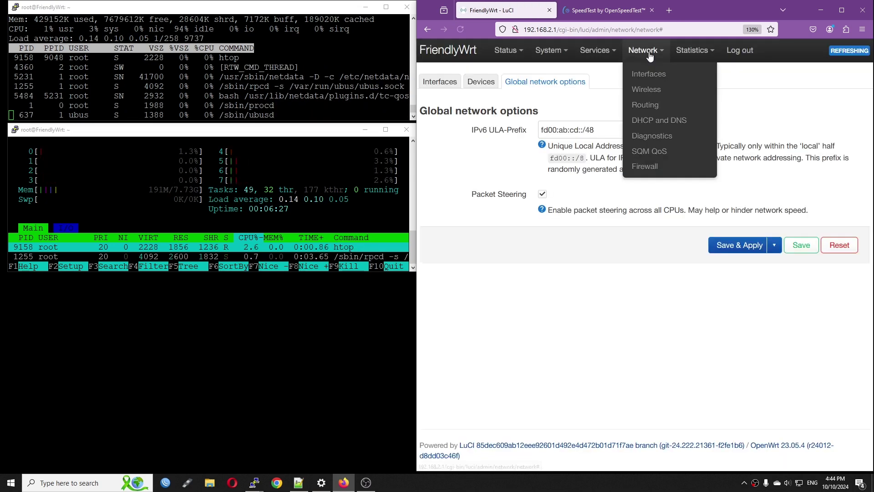
left_click(644, 183)
scroll(665, 363, "down", 2)
scroll(664, 362, "down", 2)
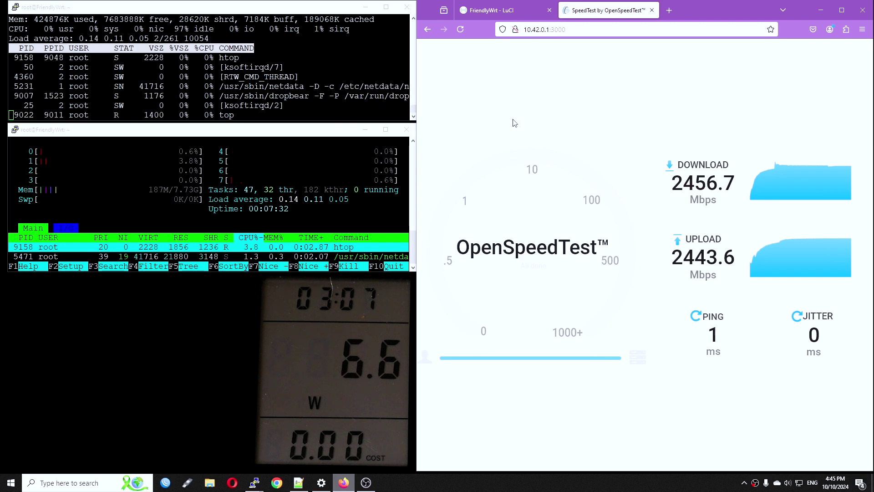
Reload the OpenSpeedTest page and start a fresh wired speed test against the router
left_click(460, 29)
left_click(531, 362)
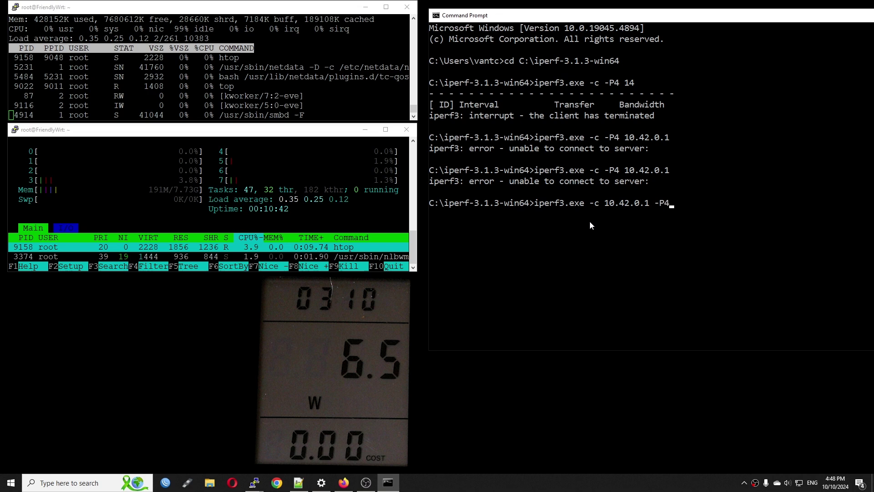
Run iperf3 -c 10.42.0.1 -P4 (about 2.35 Gbits/sec), then the 20-second reverse test with -t 20 -R
key("Return")
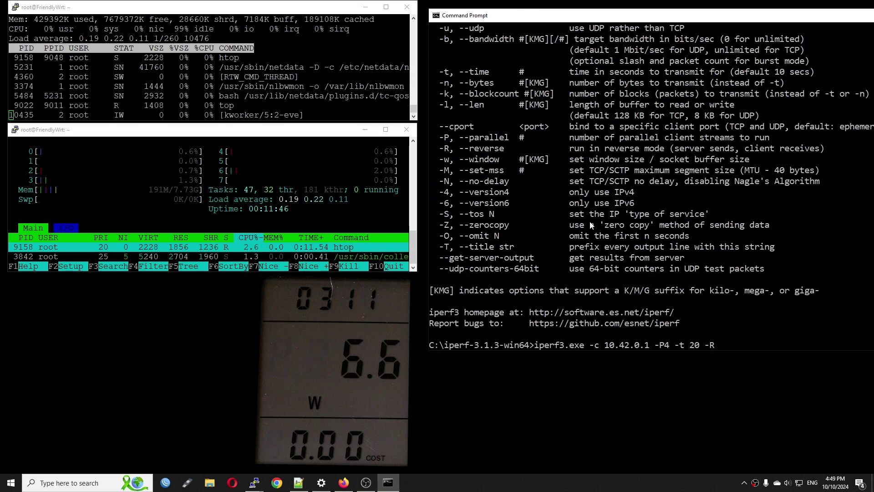
key("Return")
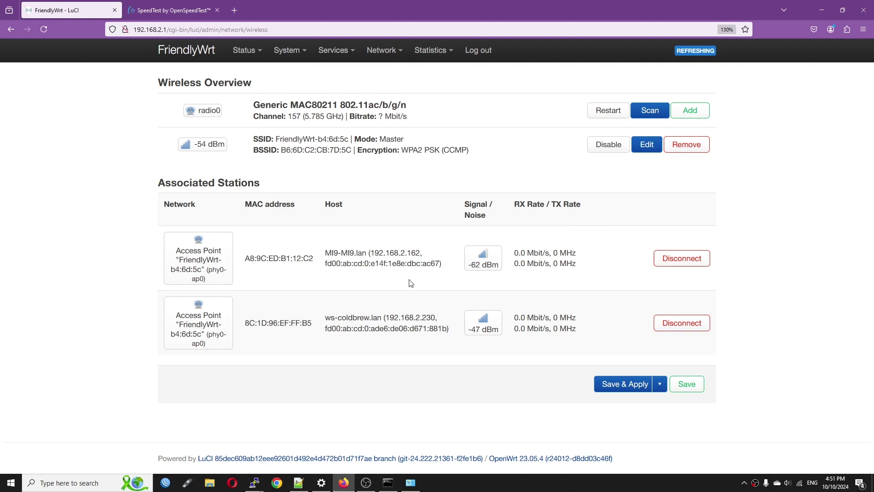
Refresh Network > Wireless to check the channel and two associated stations, then return to SpeedTest
mouse_move(466, 335)
key("F5")
key("F5")
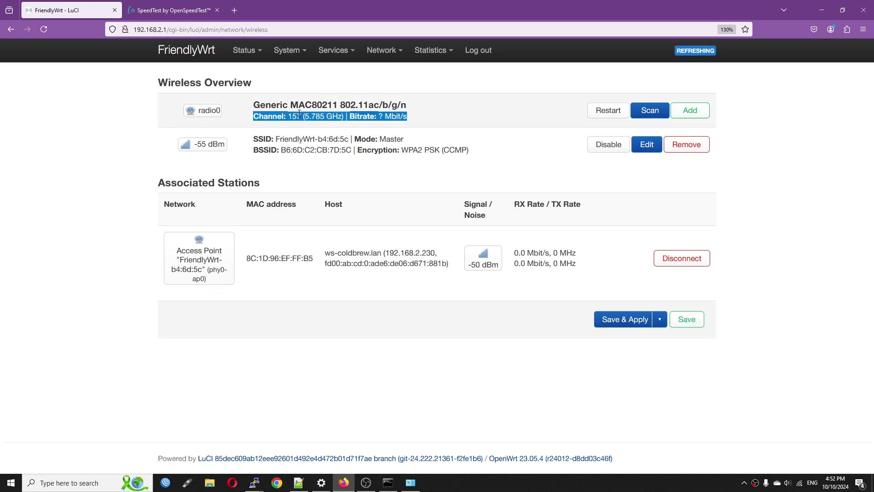
left_click(456, 125)
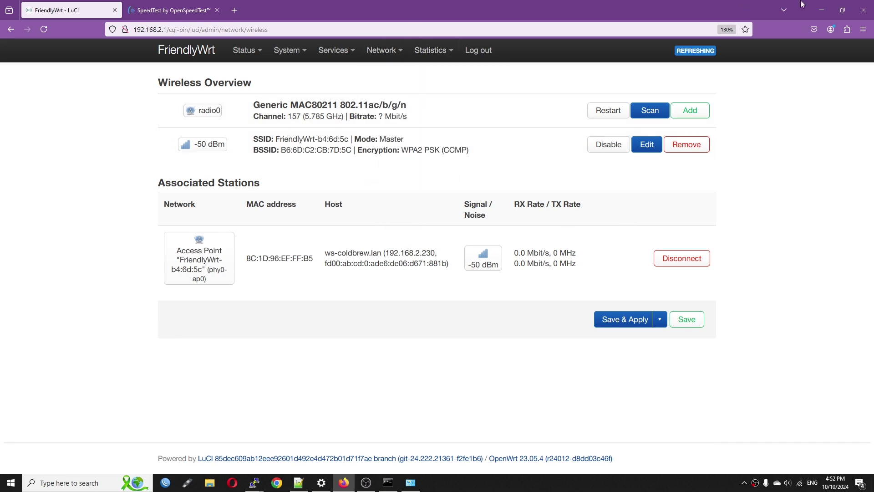
left_click(124, 5)
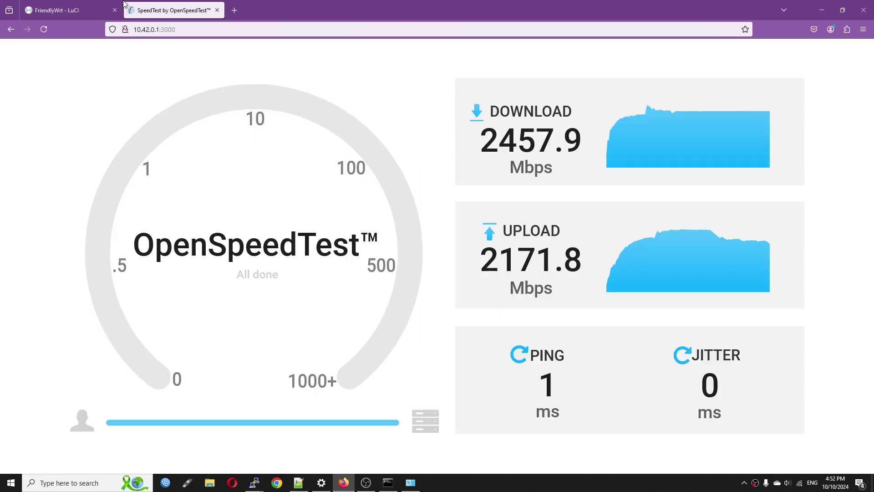
Rerun OpenSpeedTest over Wi-Fi, getting 304.0 Mbps download and 722.1 Mbps upload
left_click(44, 28)
left_click(532, 362)
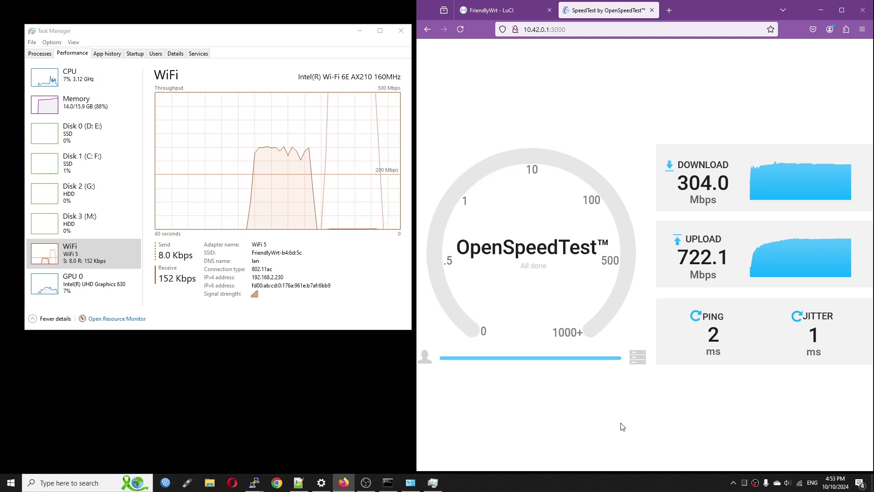
Enable Software flow offloading under Network > Firewall, Save & Apply, and start another speed test
left_click(516, 7)
mouse_move(645, 51)
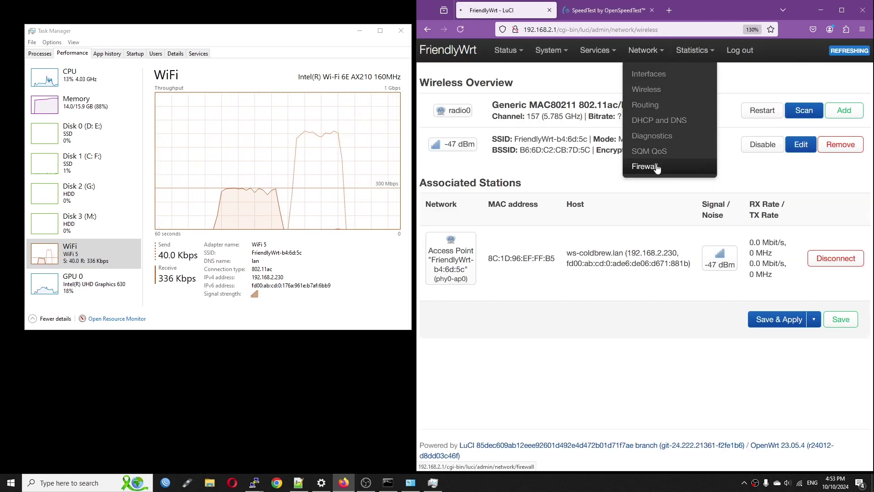
left_click(656, 168)
left_click(542, 337)
scroll(542, 337, "down", 5)
left_click(728, 402)
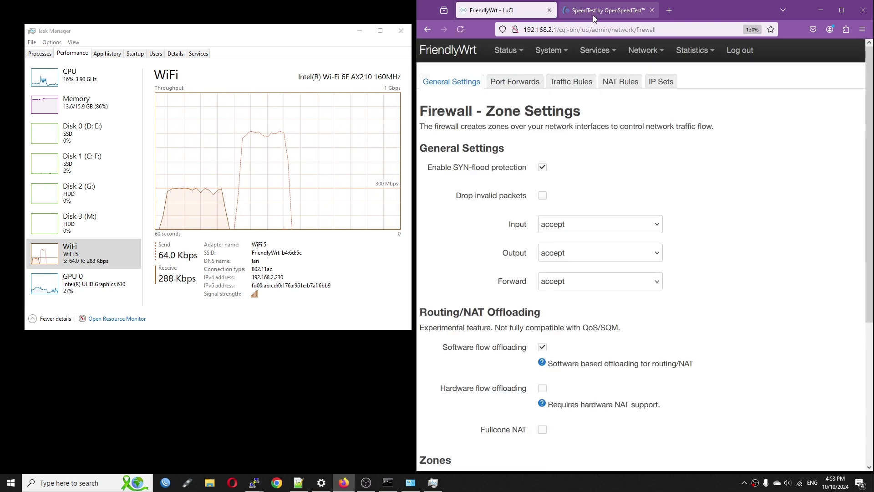
left_click(594, 11)
left_click(531, 363)
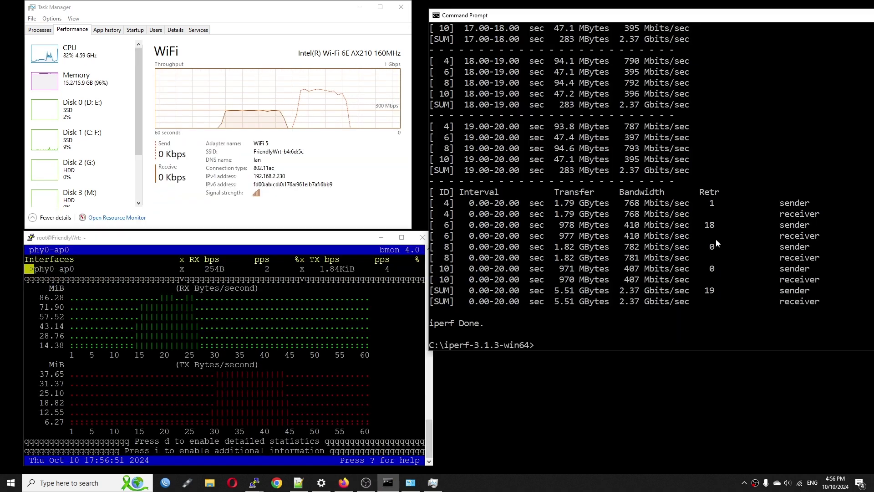
Run iperf3.exe -c 10.42.0.1 -P4 -t 20 without -R, reaching about 667 Mbits/sec
type("iperf3.exe -c 10.42.0.1 -P4 -t 20 -R")
left_click_drag(548, 20, 558, 18)
key("BackSpace")
key("BackSpace")
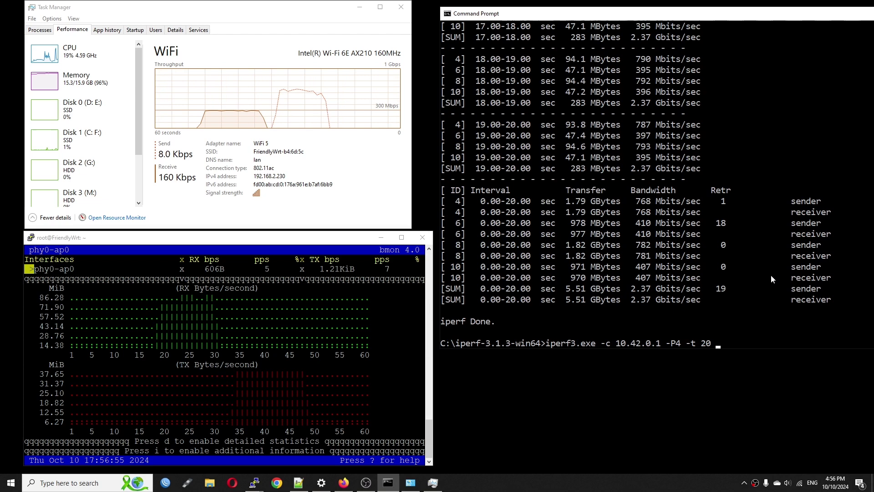
key("Return")
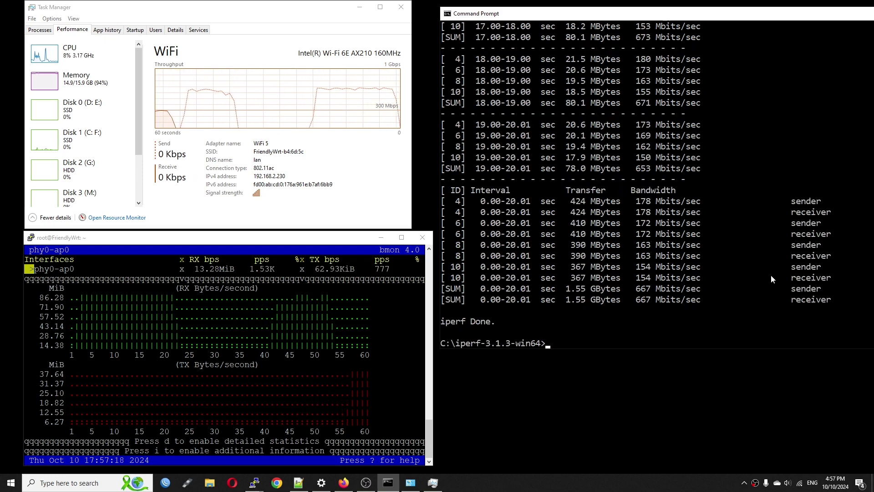
Repeat the 20-second iperf3 test in reverse with -R, reaching about 298 Mbits/sec
key("Up")
type("-R")
key("Return")
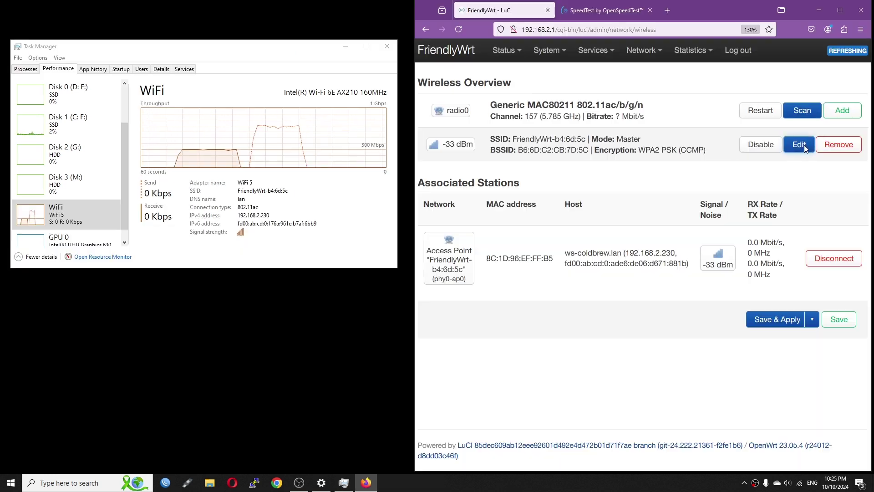
left_click(804, 144)
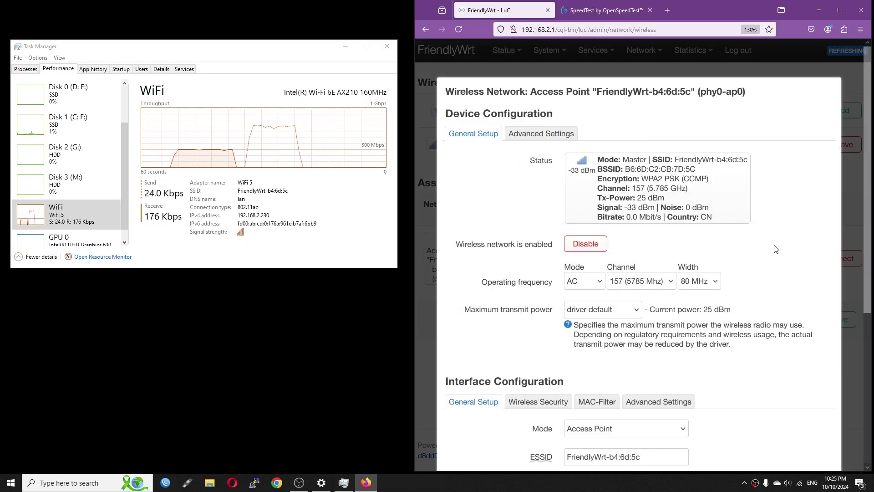
Set phy0-ap0 to channel 36 (5180 MHz) and country code US
left_click(649, 281)
left_click(635, 86)
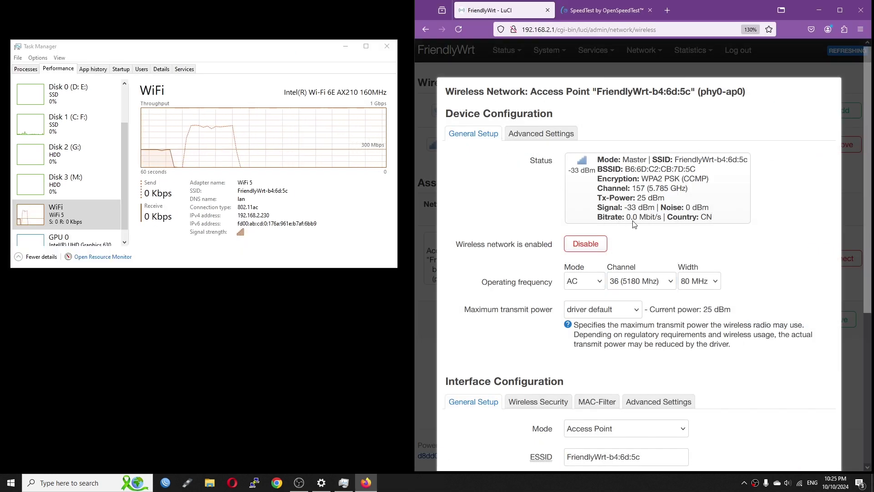
left_click(541, 133)
left_click(625, 160)
left_click(596, 394)
left_click(473, 133)
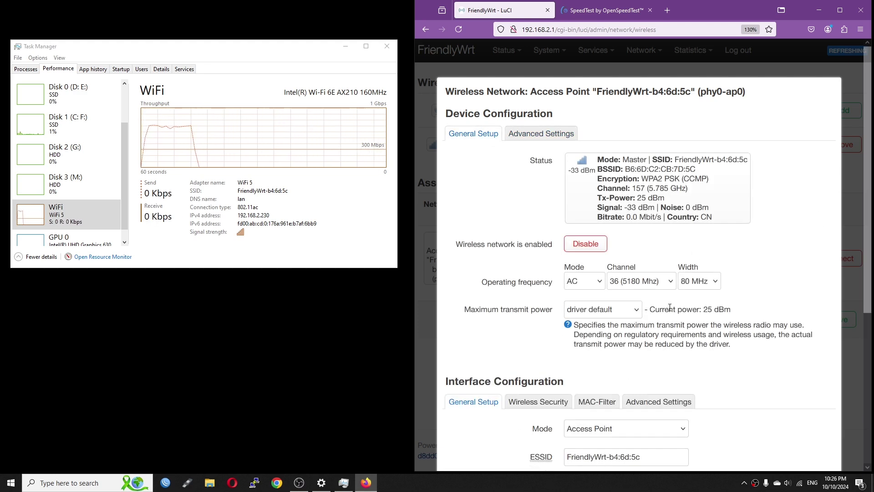
Set transmit power to 20 dBm (100 mW), save, and start a new speed test
scroll(602, 300, "down", 2)
left_click(602, 254)
left_click(600, 461)
scroll(600, 410, "down", 4)
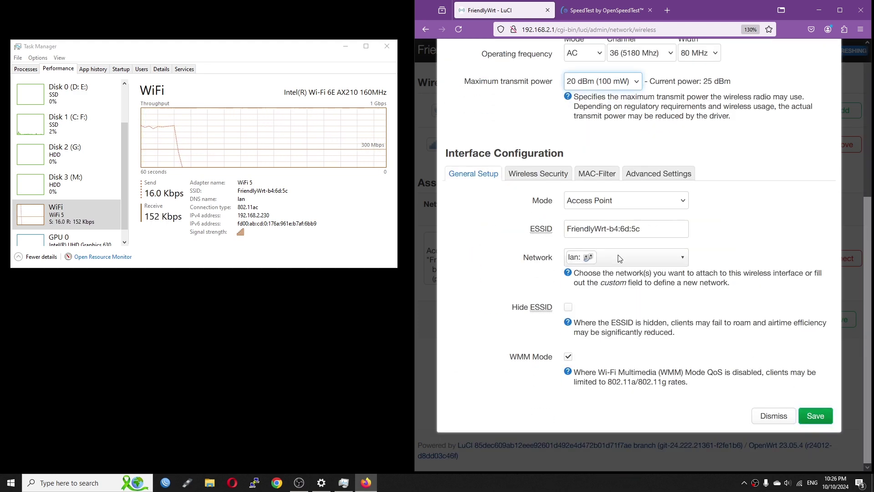
left_click(812, 413)
key("ctrl+Tab")
left_click(521, 367)
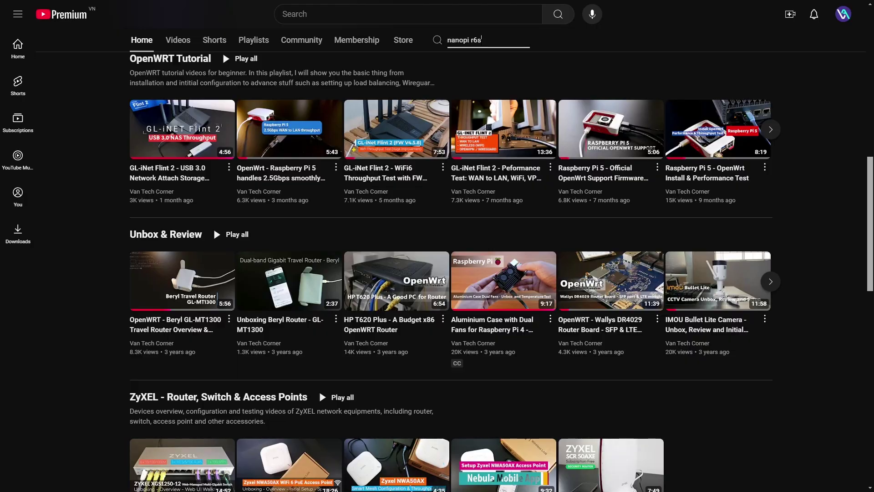
Search the channel for 'nanopi r6s' and scroll through the resulting videos
key("Return")
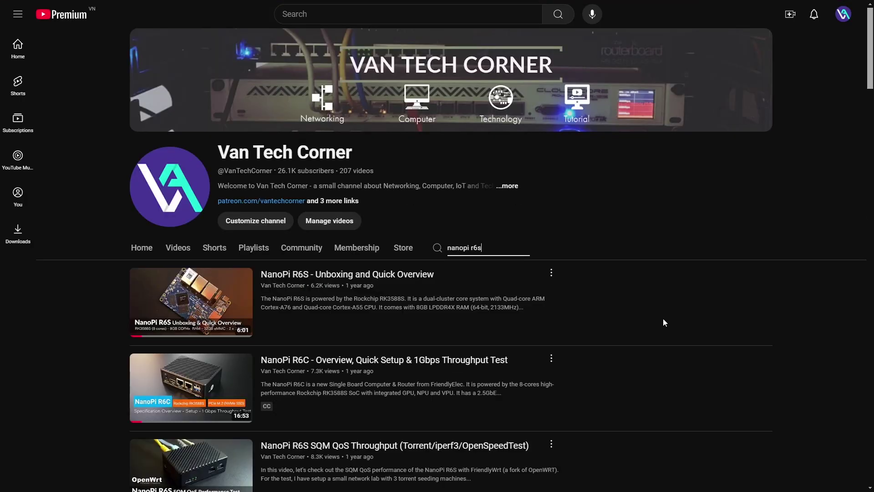
scroll(660, 320, "down", 3)
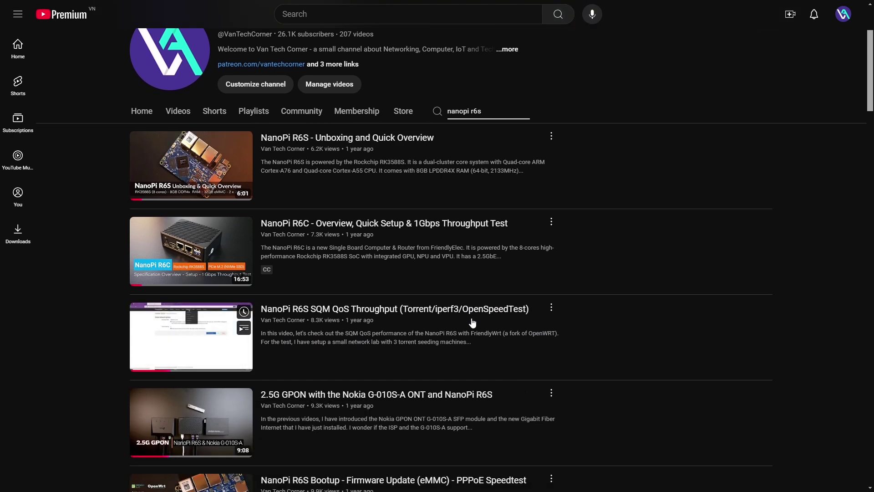